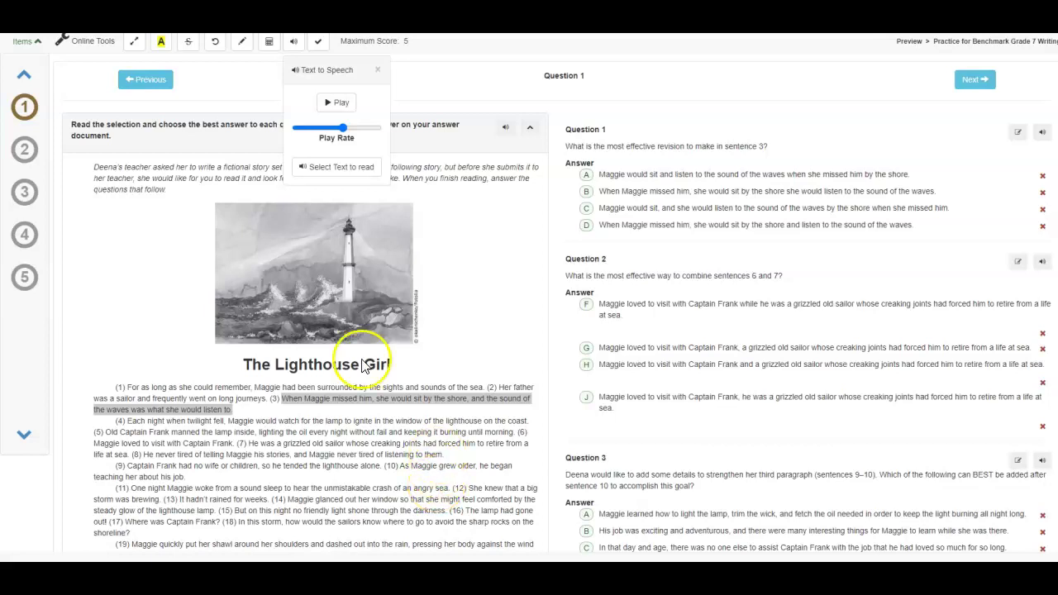
- Close the Text to Speech popup to return to The Lighthouse Girl passage and Question 1
click(378, 72)
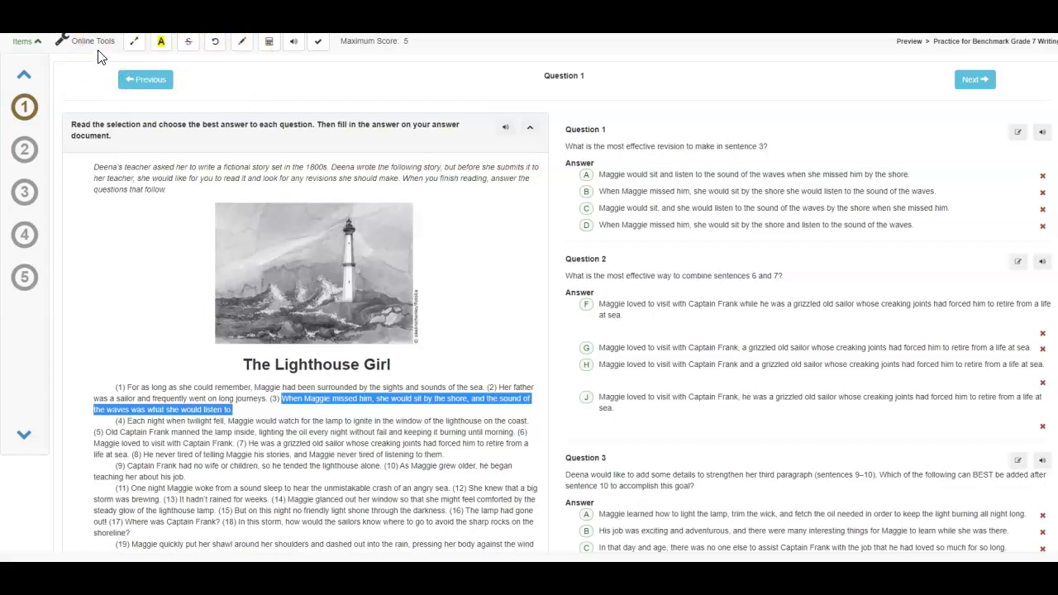
click(32, 69)
click(133, 46)
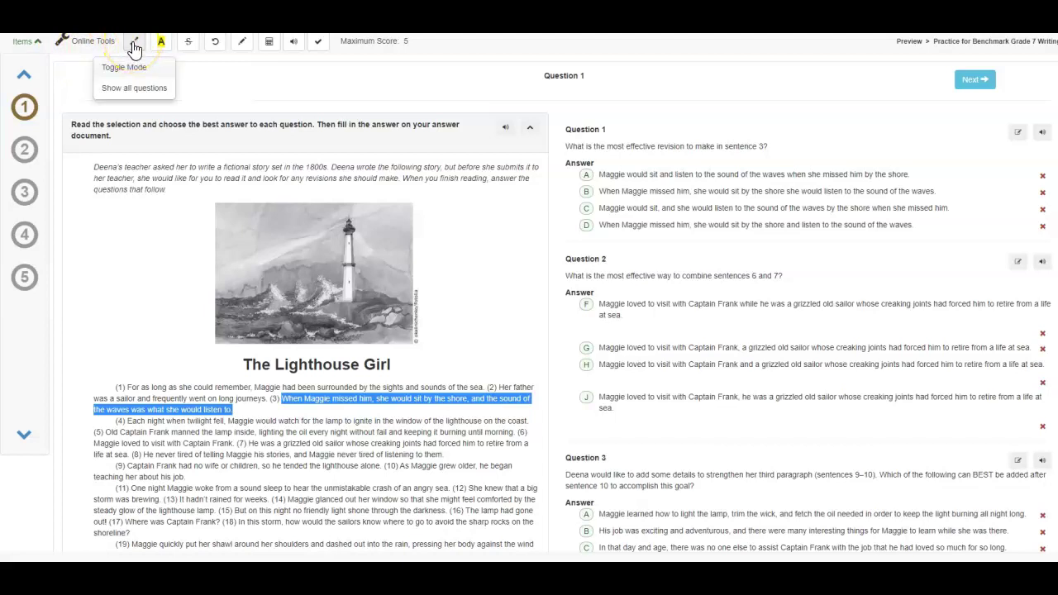
click(134, 45)
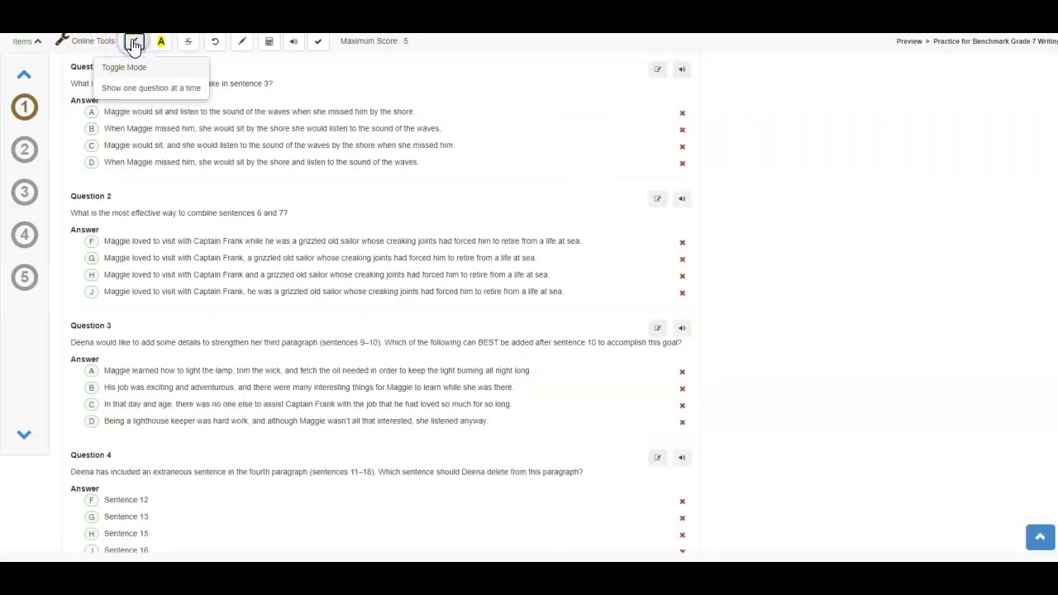
click(134, 45)
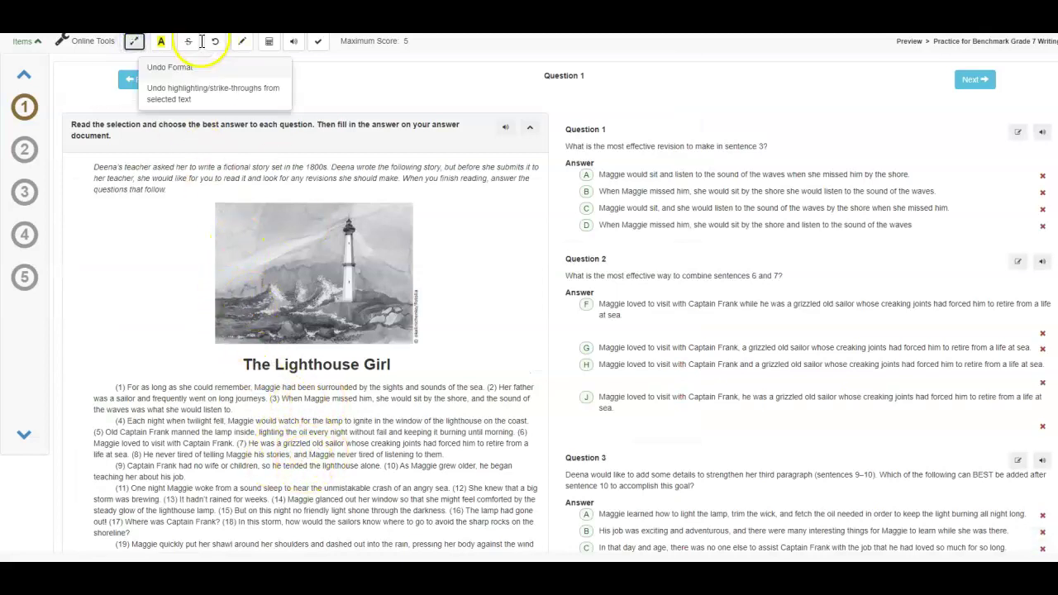
- Select sentence 3 of the passage and apply the yellow Highlight option
click(162, 46)
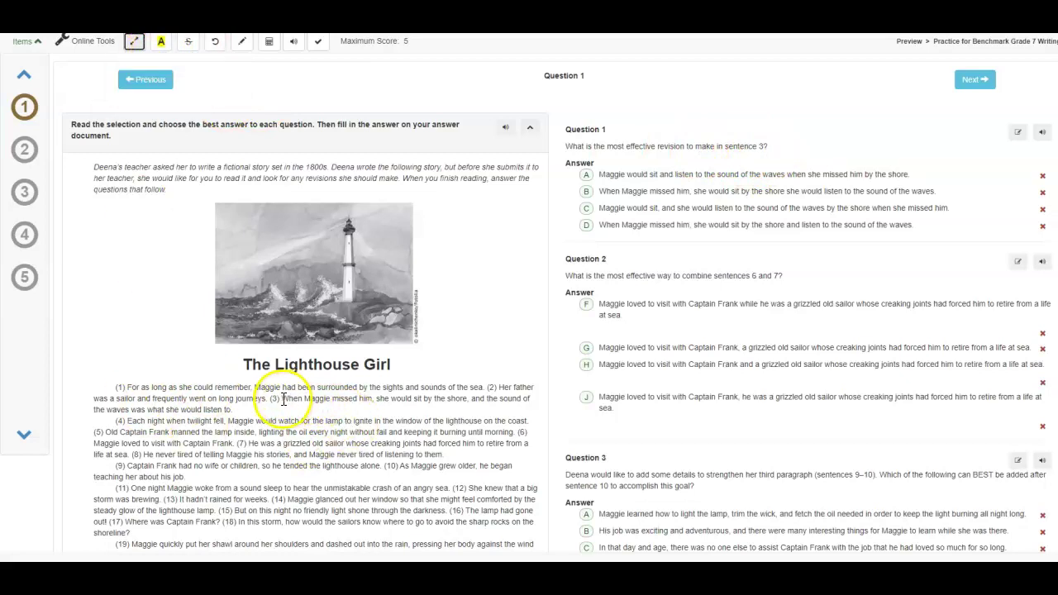
drag(283, 399, 331, 411)
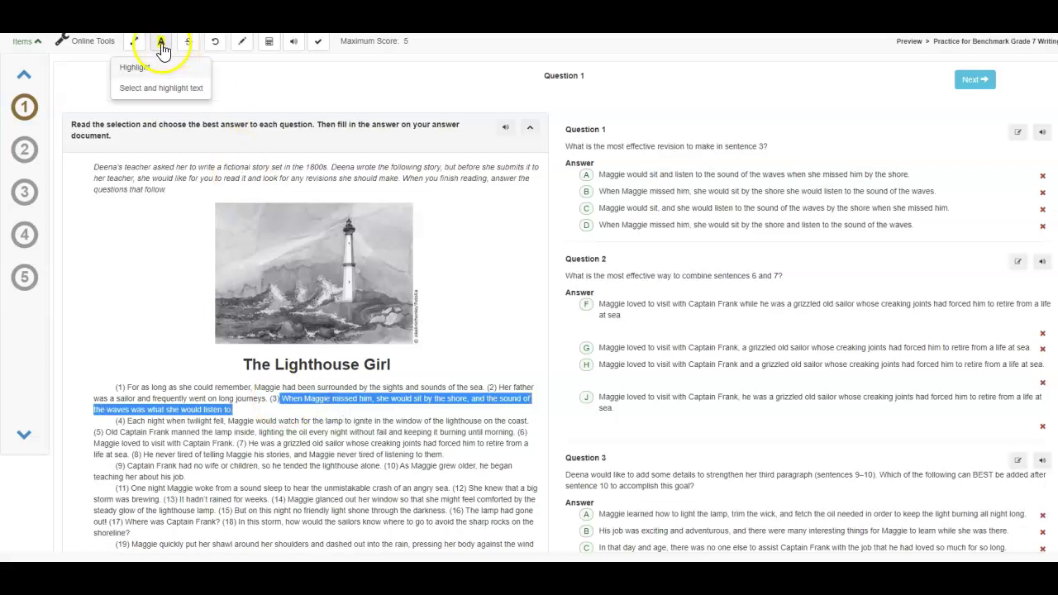
click(162, 45)
click(153, 67)
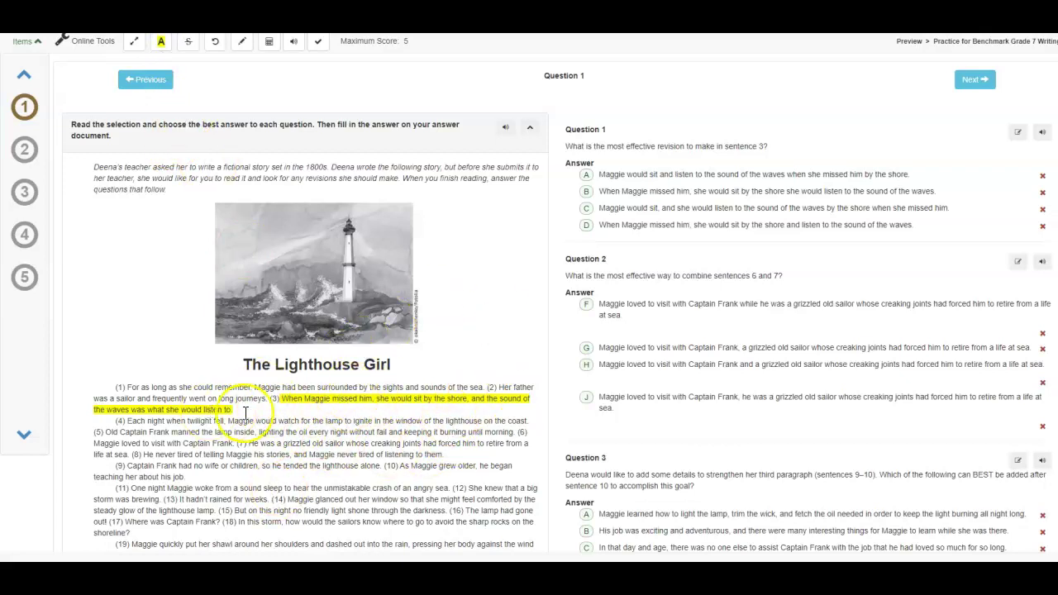
- Try out the Strike-through and Undo Format toolbar tools
click(189, 48)
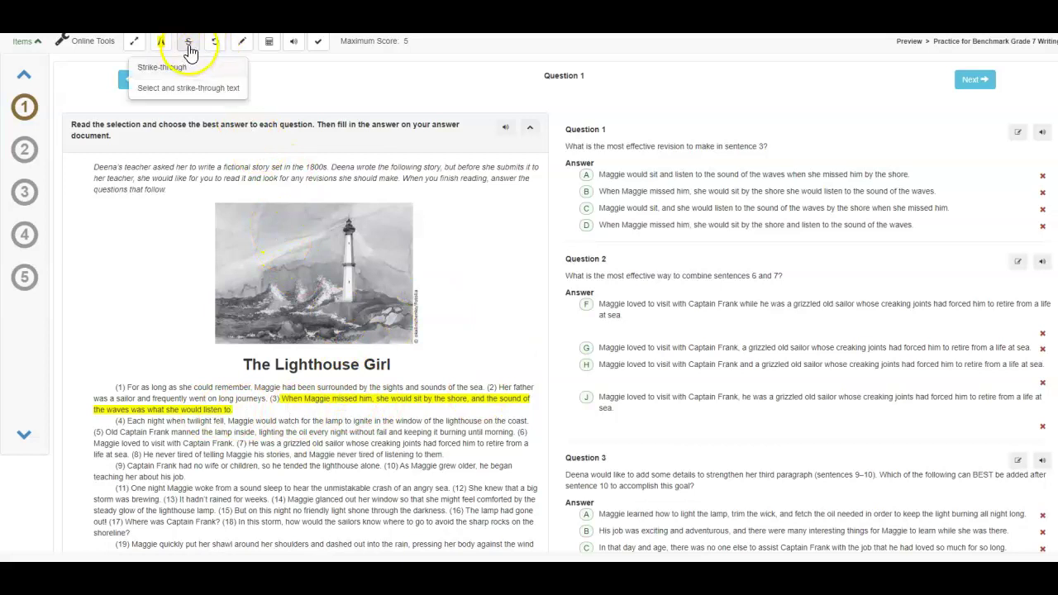
click(187, 46)
click(188, 50)
click(186, 47)
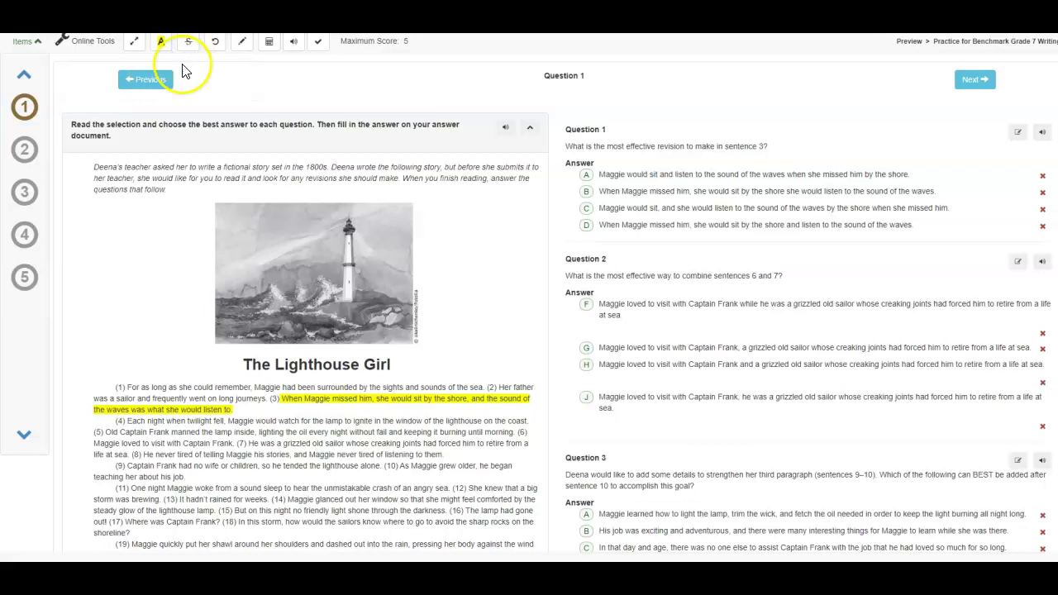
click(189, 48)
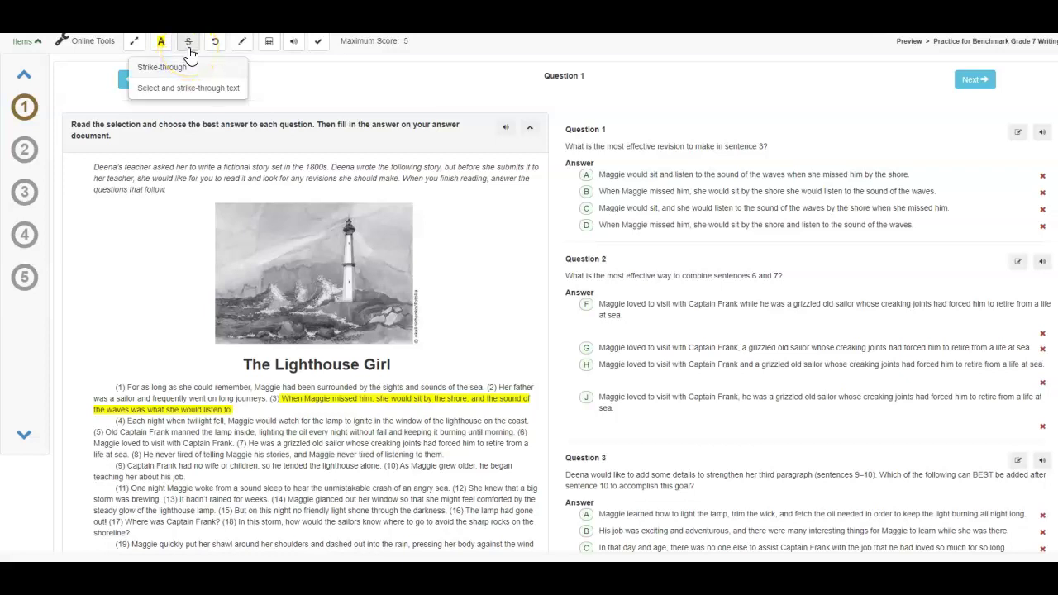
click(215, 46)
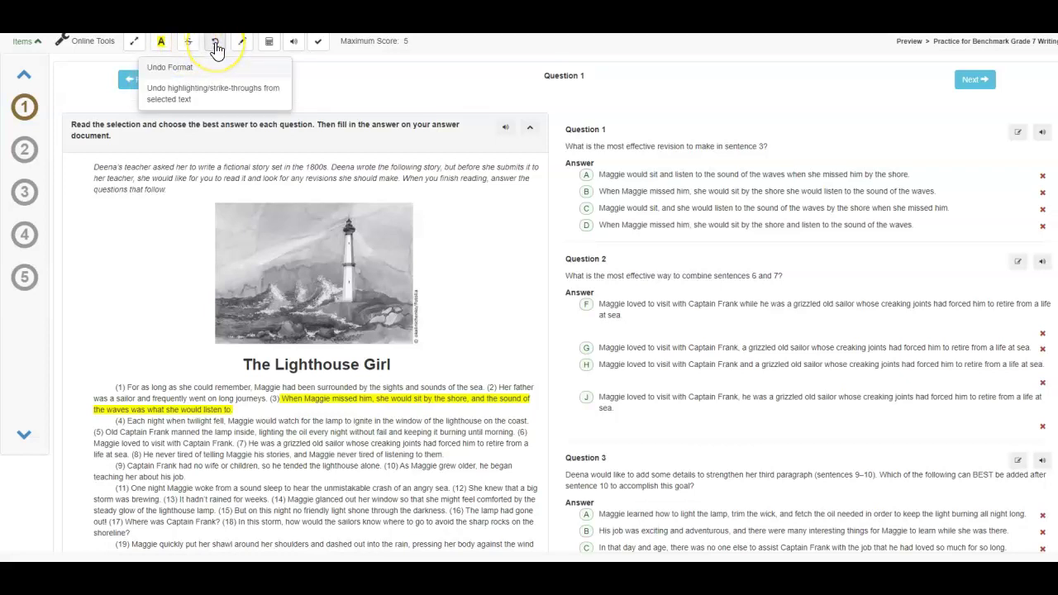
- Try the Undo Format button repeatedly and check what the Scratch Pad tool offers
click(215, 49)
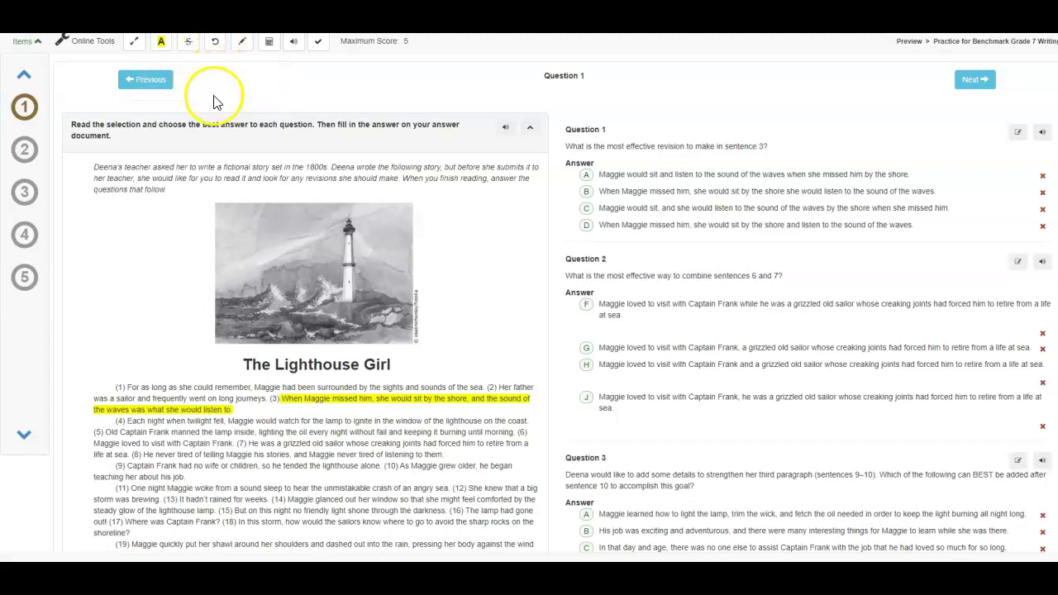
click(213, 43)
click(212, 43)
click(212, 47)
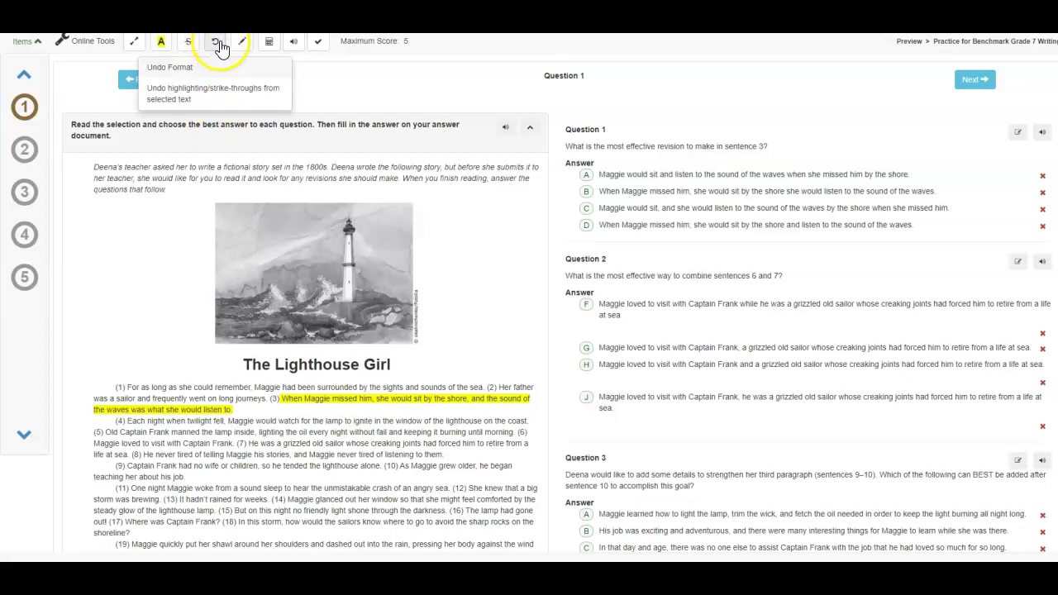
click(215, 48)
click(215, 47)
click(242, 47)
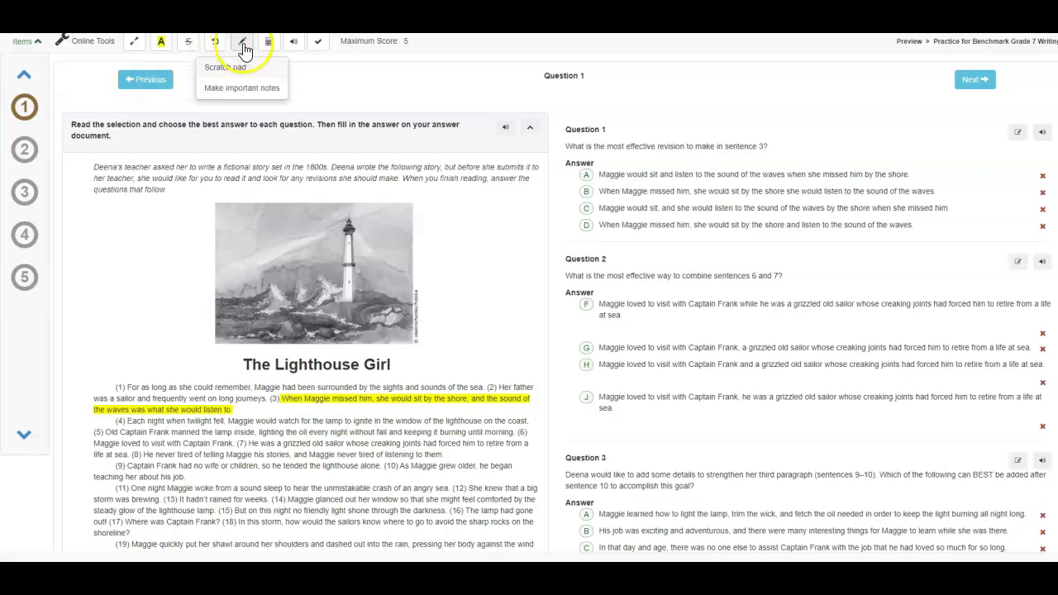
- Reselect sentence 3 and clear its yellow highlight with Undo Format
drag(281, 399, 378, 408)
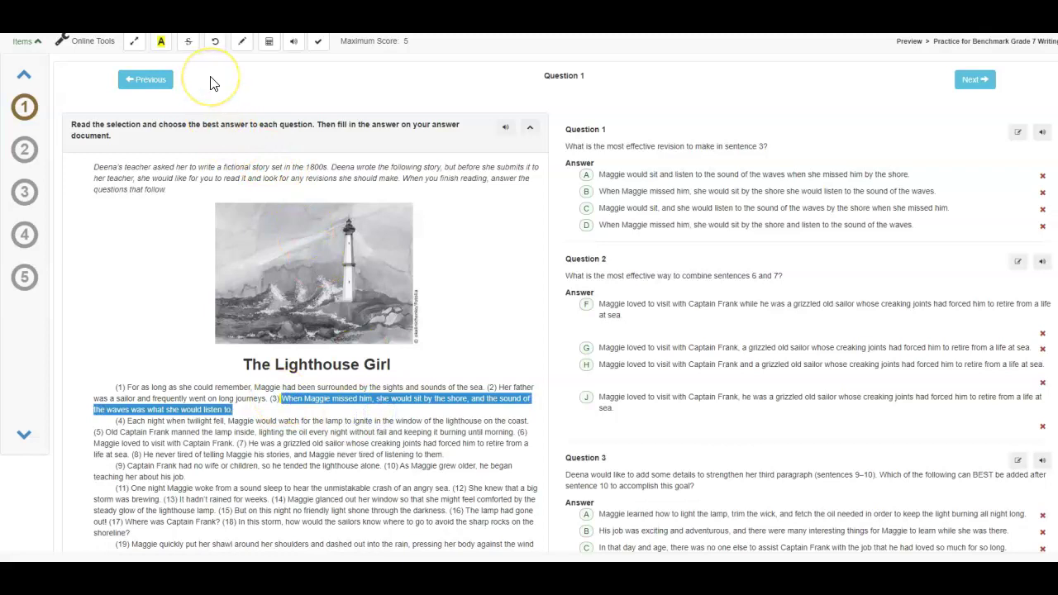
click(214, 43)
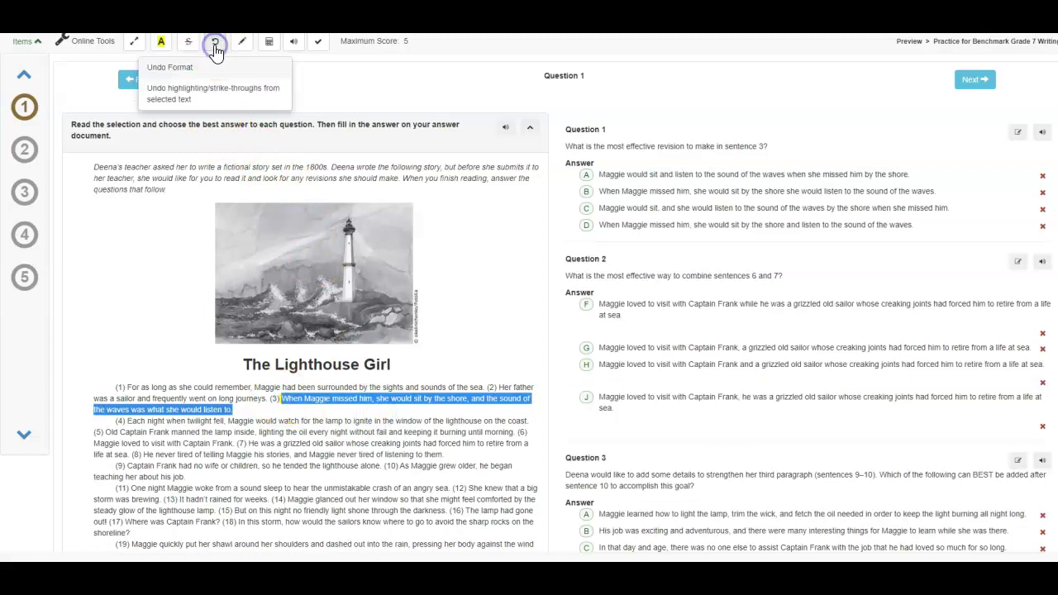
click(214, 46)
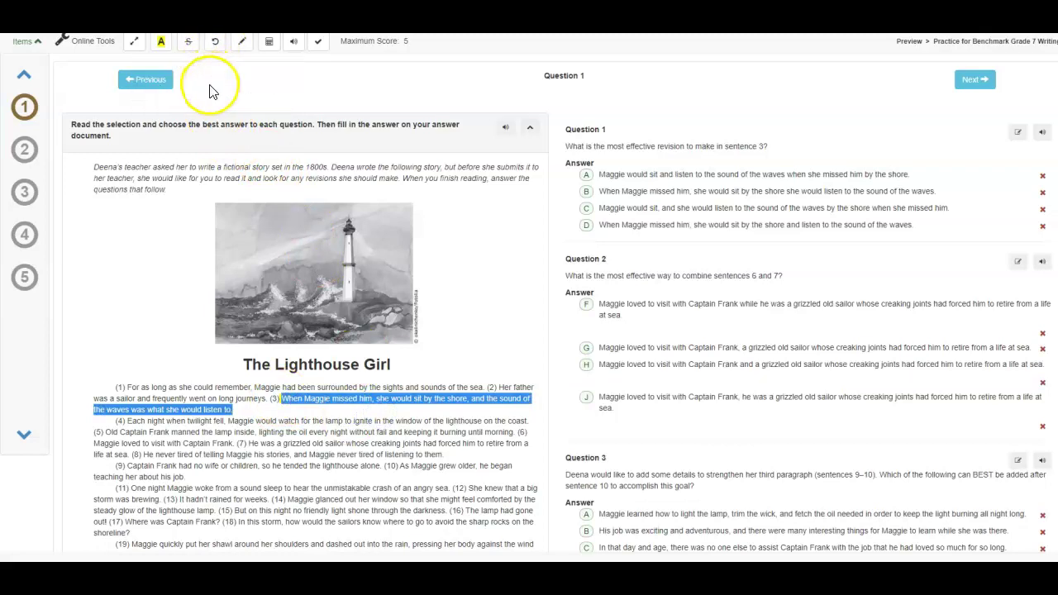
click(219, 52)
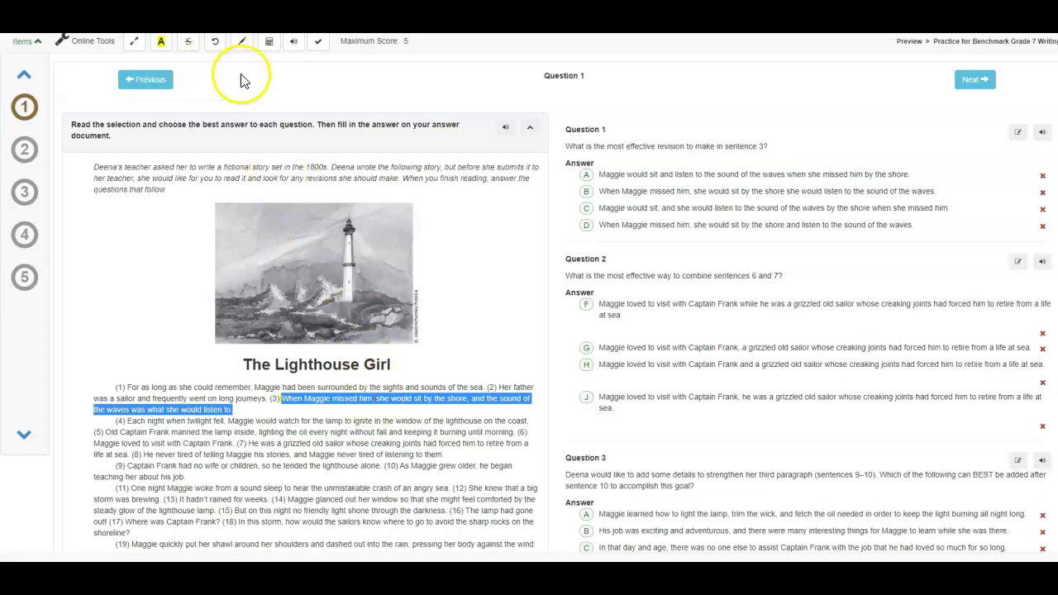
click(214, 42)
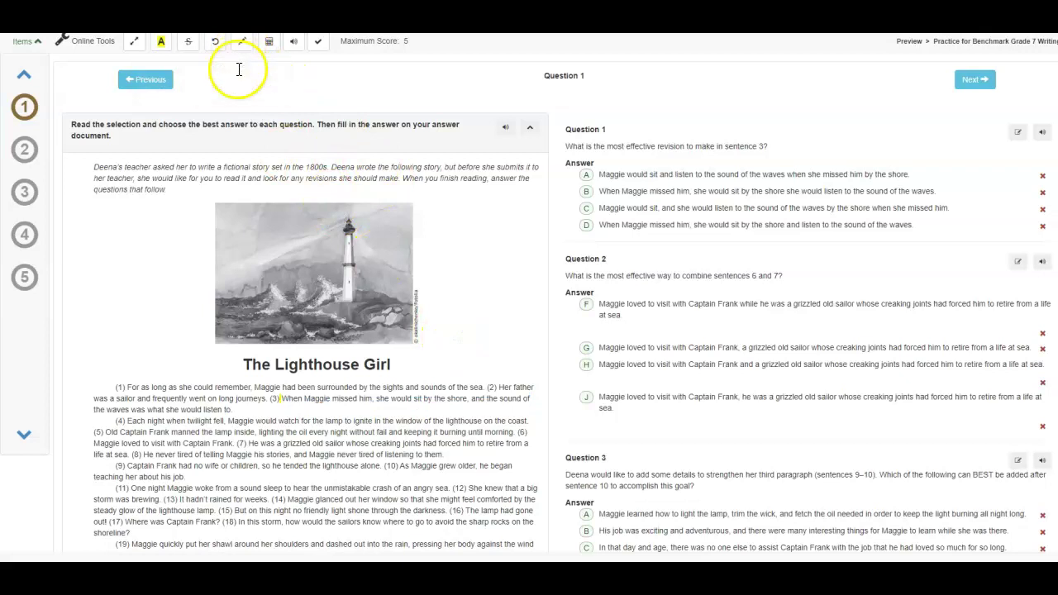
- Close the Scratch Pad, then drag the calculator over the passage and close it
click(241, 43)
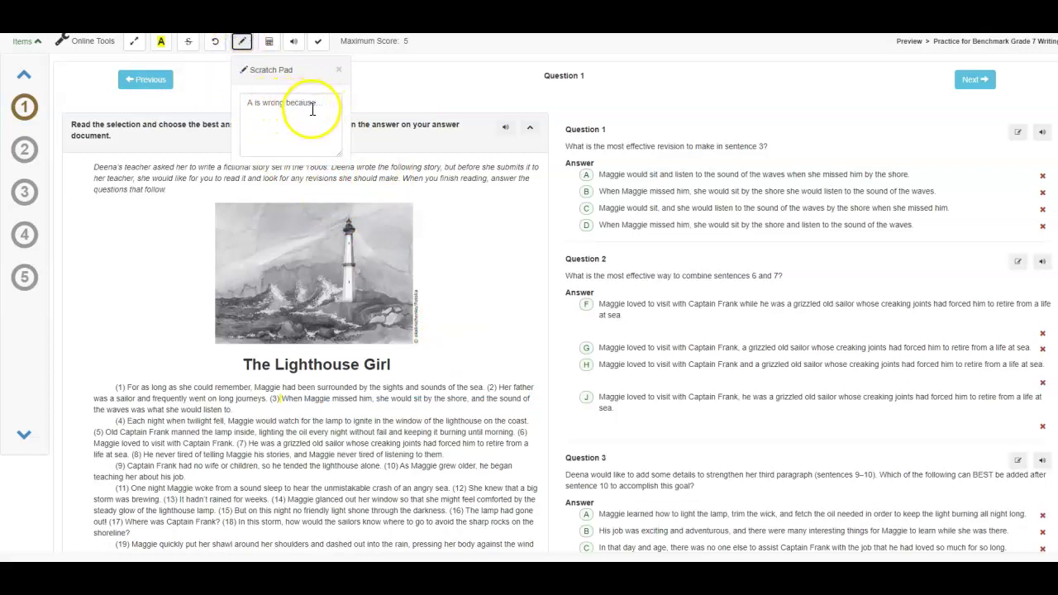
click(338, 71)
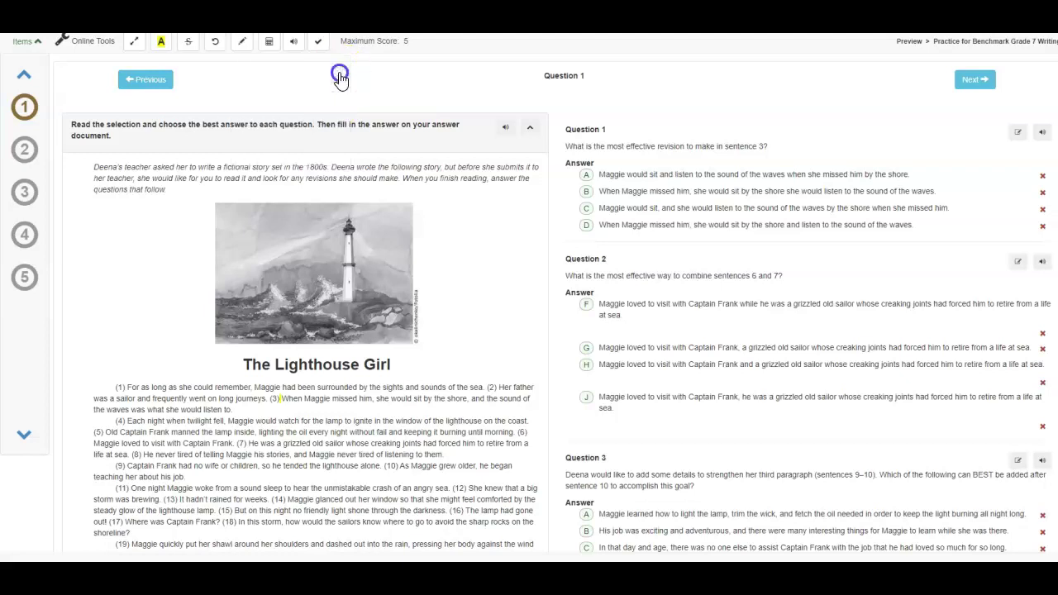
click(273, 47)
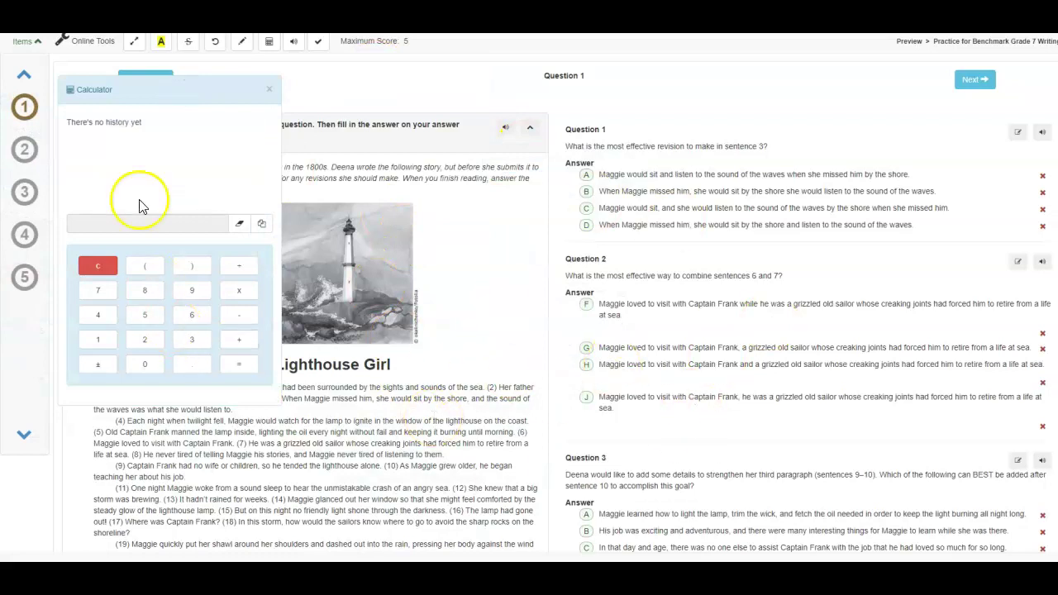
drag(141, 86, 253, 187)
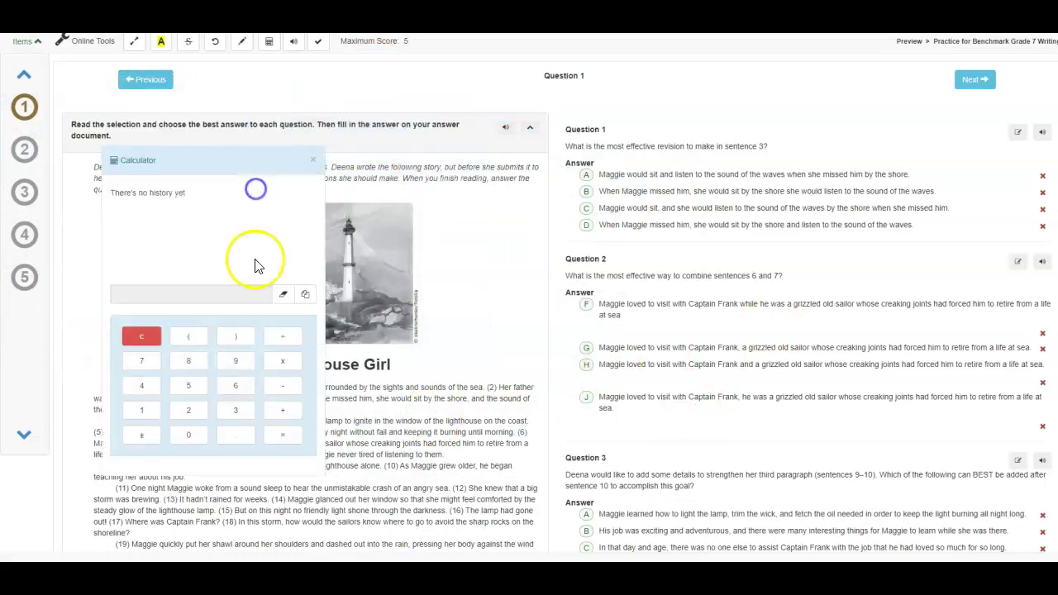
click(313, 160)
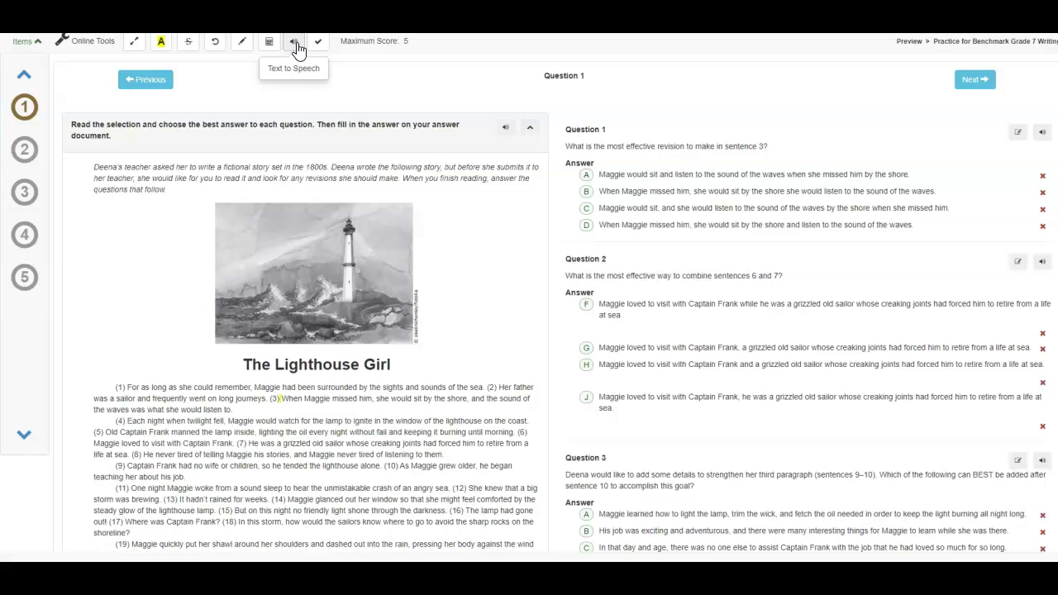
click(295, 43)
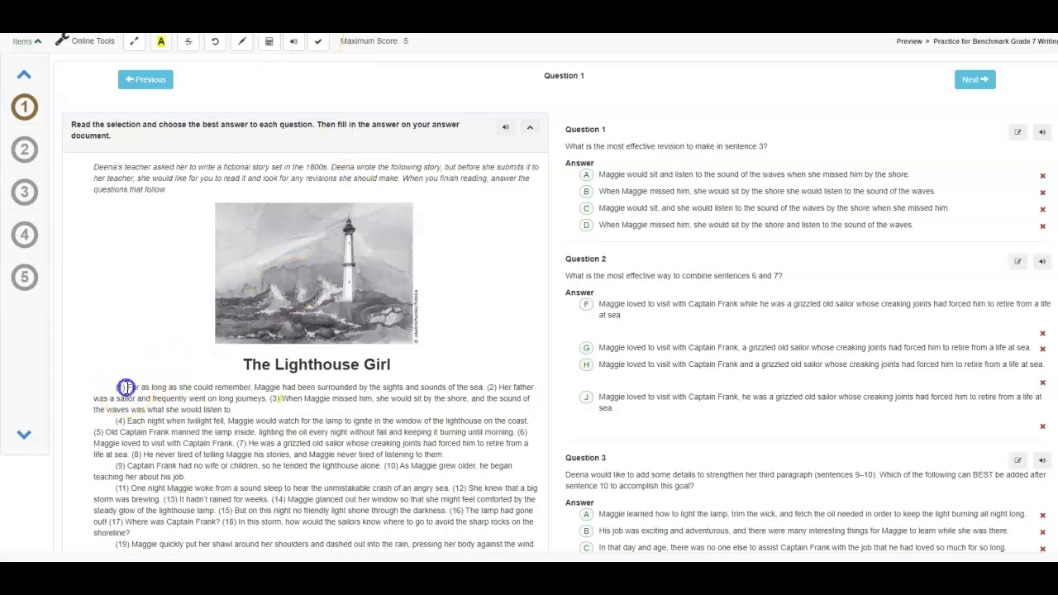
drag(136, 387, 268, 413)
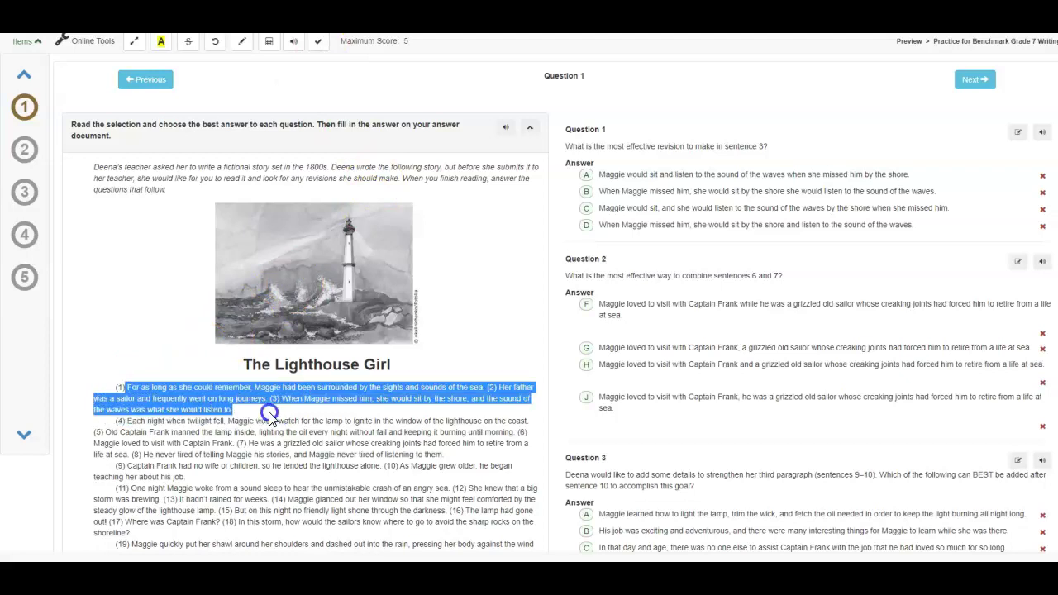
click(422, 366)
click(295, 43)
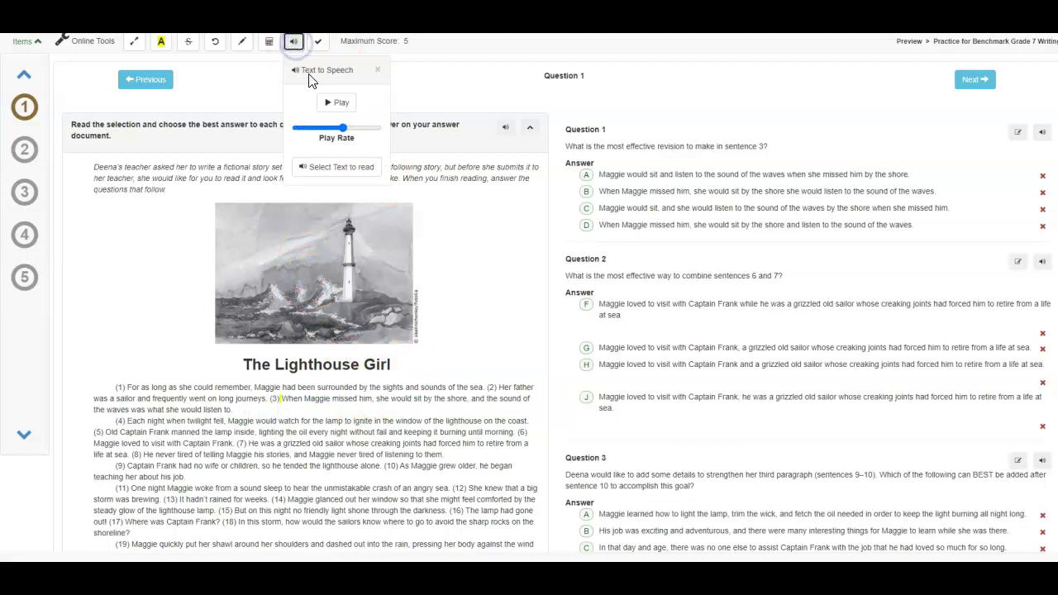
click(331, 103)
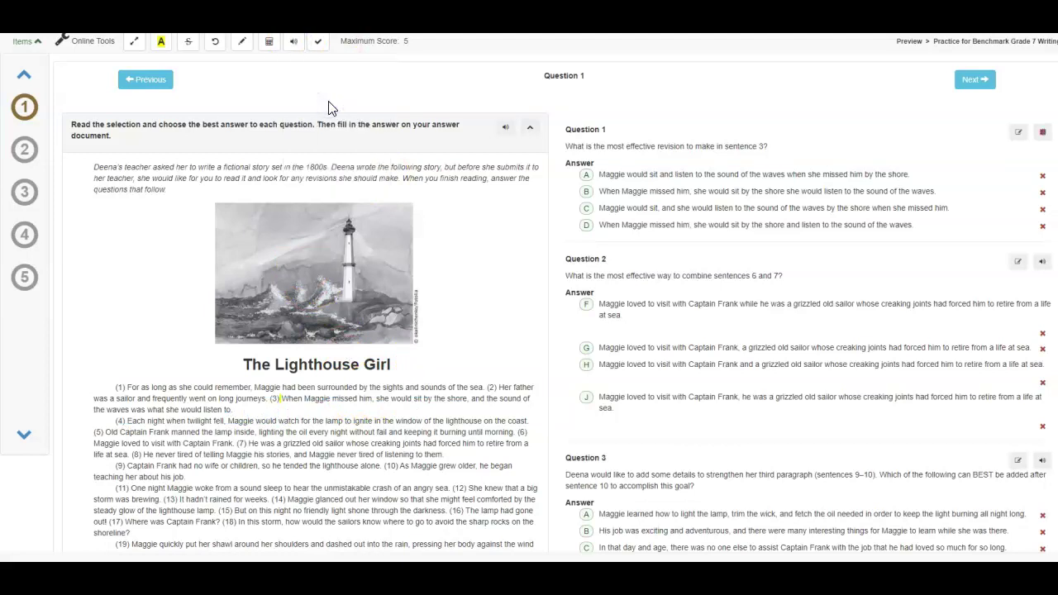
click(293, 45)
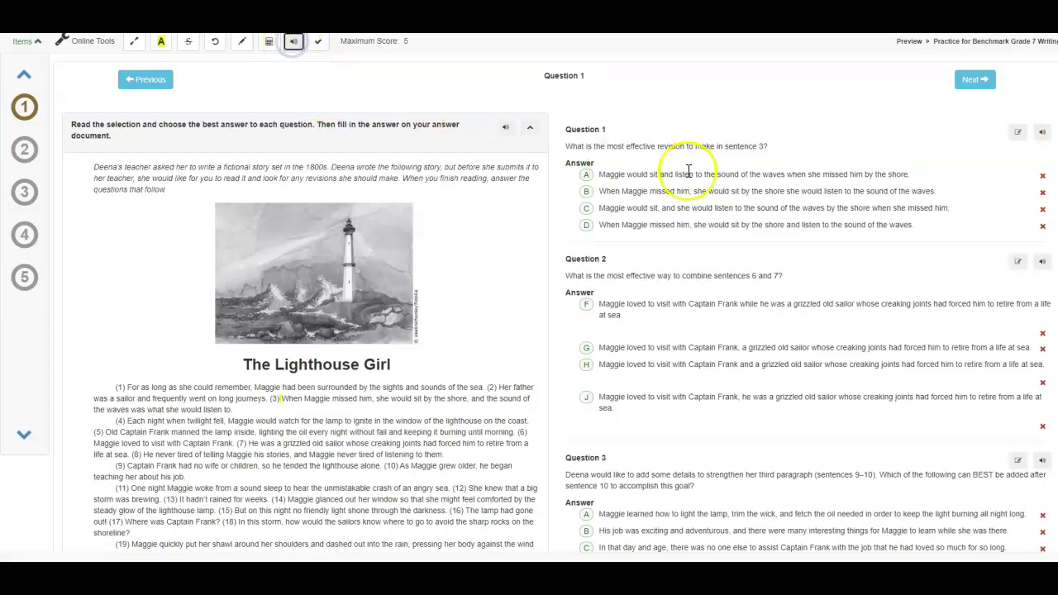
- Turn on the Spelling Assistant and check the word 'revision' in Question 1
click(318, 45)
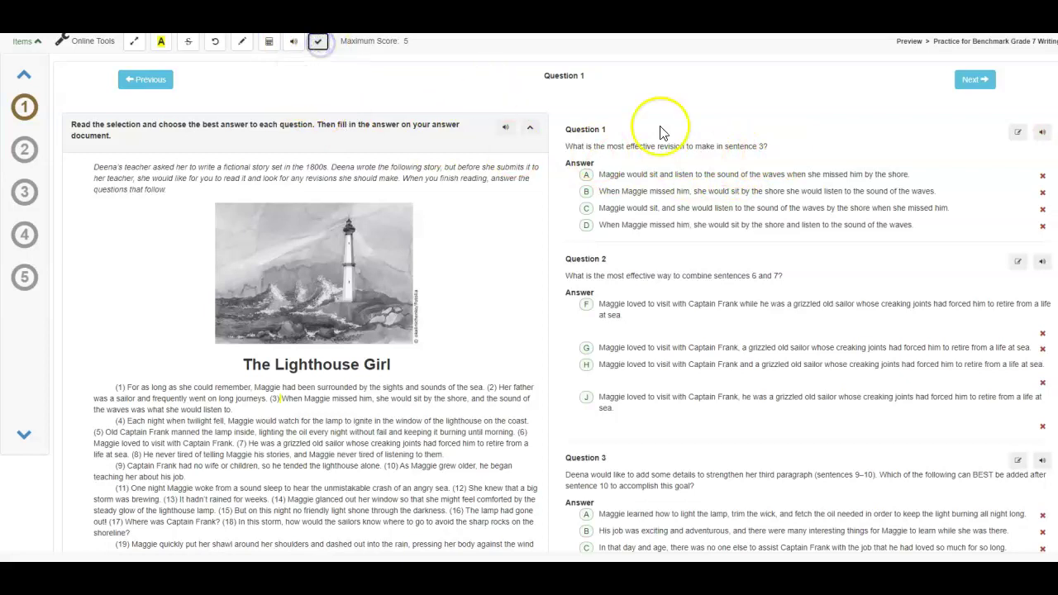
click(681, 145)
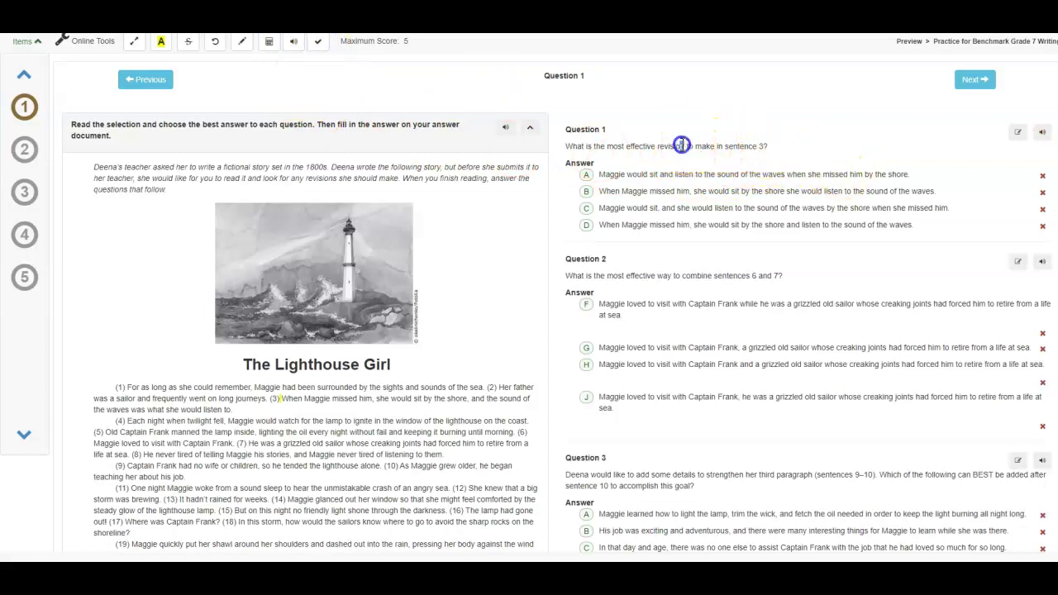
click(318, 46)
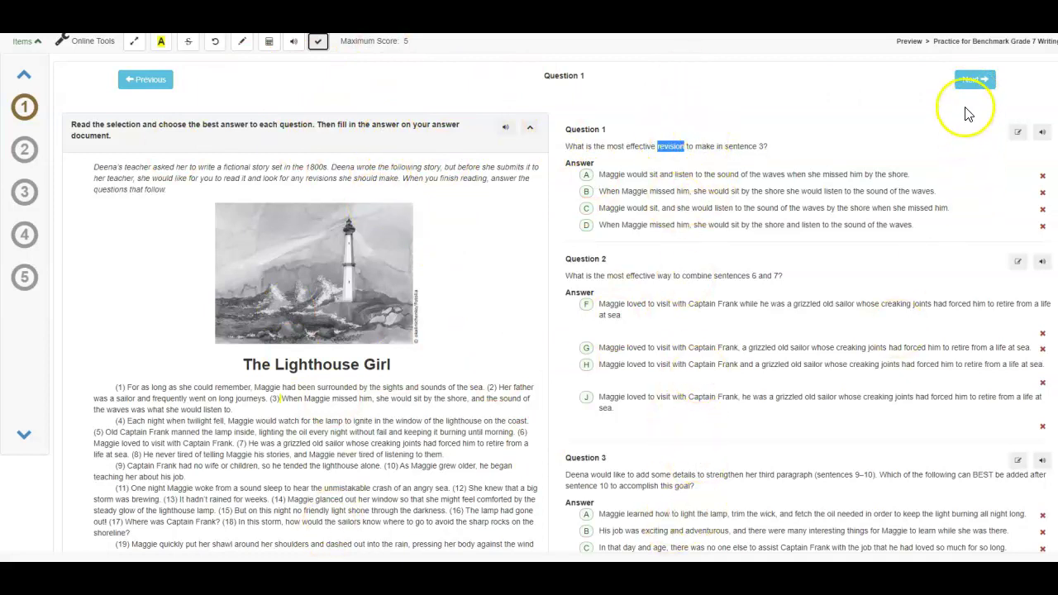
- Advance with Next to Question 5, the positive-attitude essay prompt
click(972, 83)
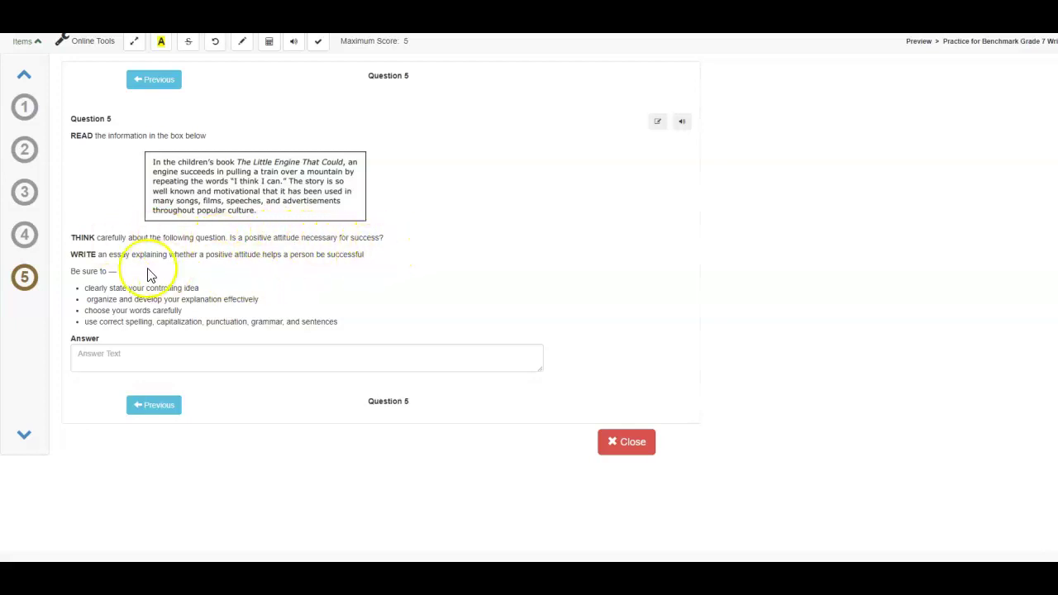
- Highlight 'WRITE' and then the rest of the Question 5 essay instruction in yellow
drag(101, 255, 72, 255)
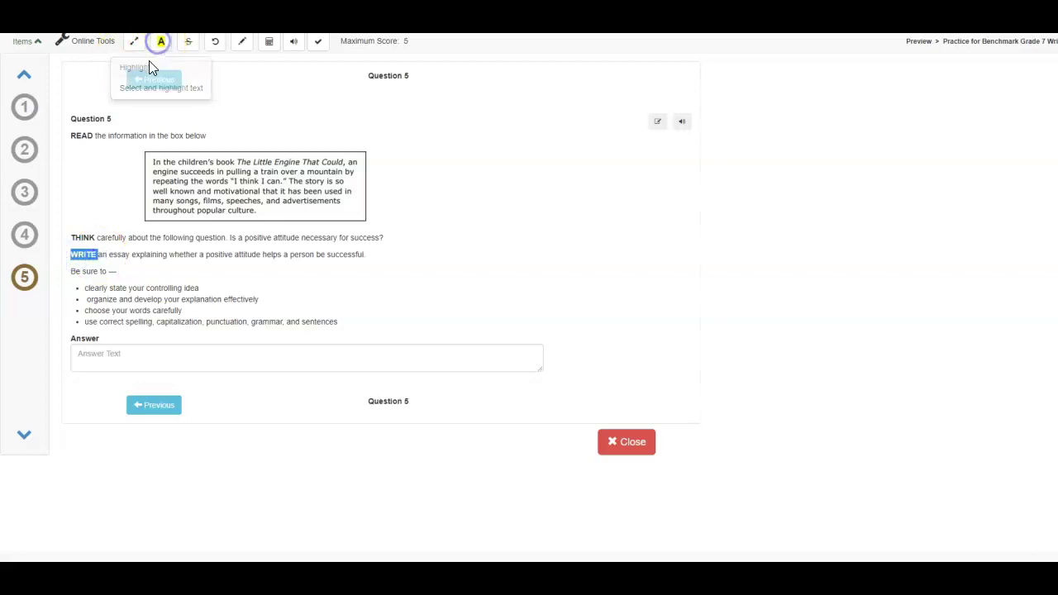
click(146, 66)
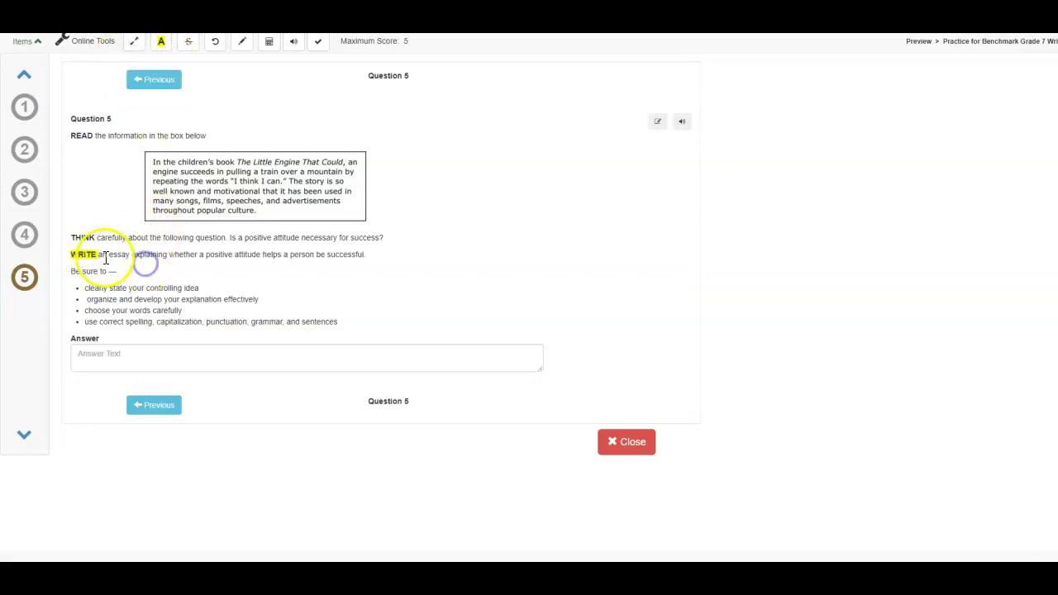
drag(99, 255, 417, 249)
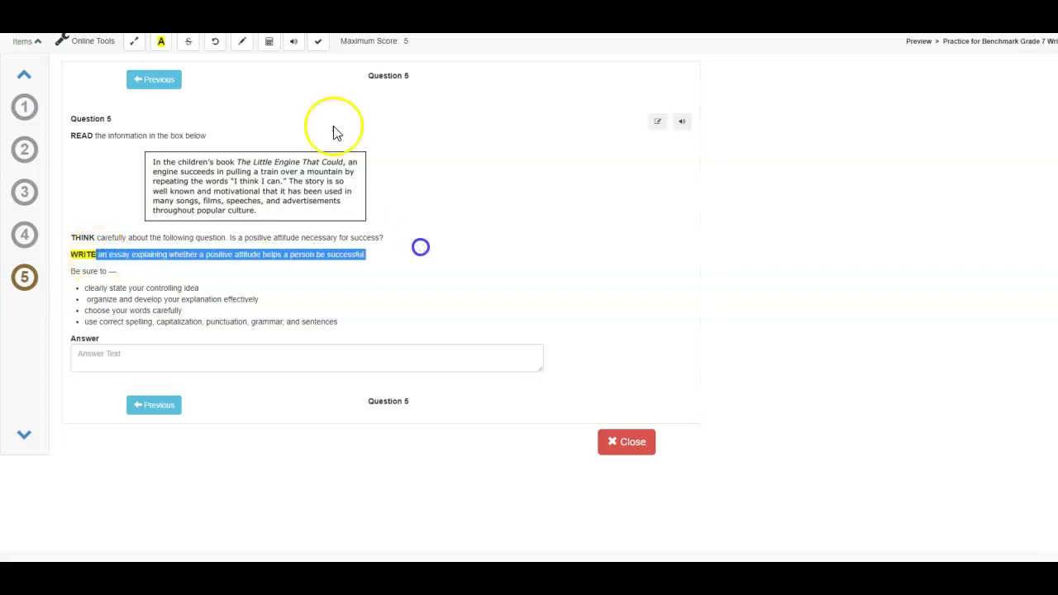
click(160, 60)
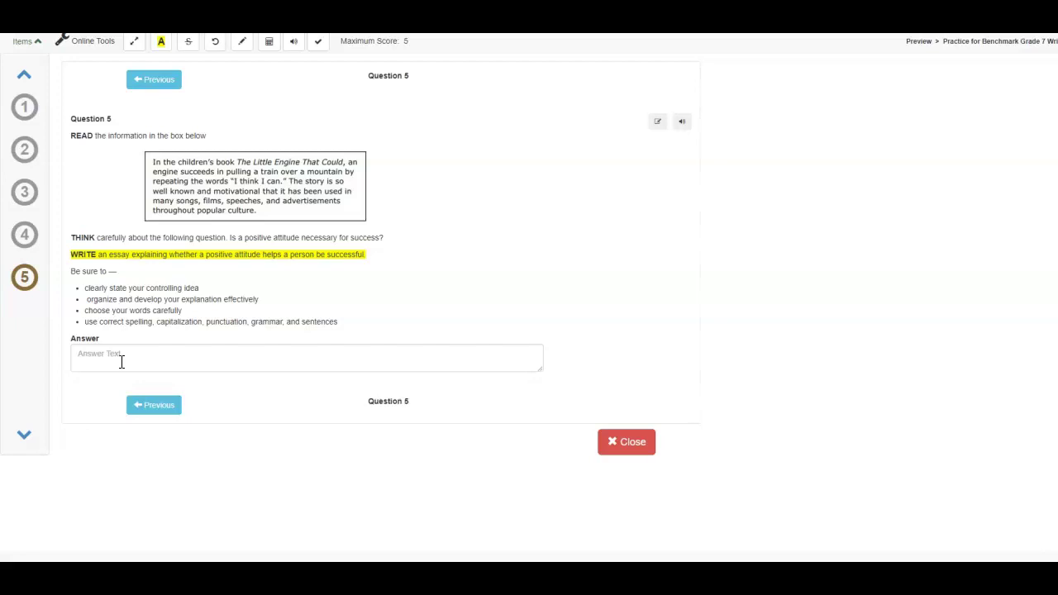
- Put focus in the Question 5 Answer Text box
click(121, 355)
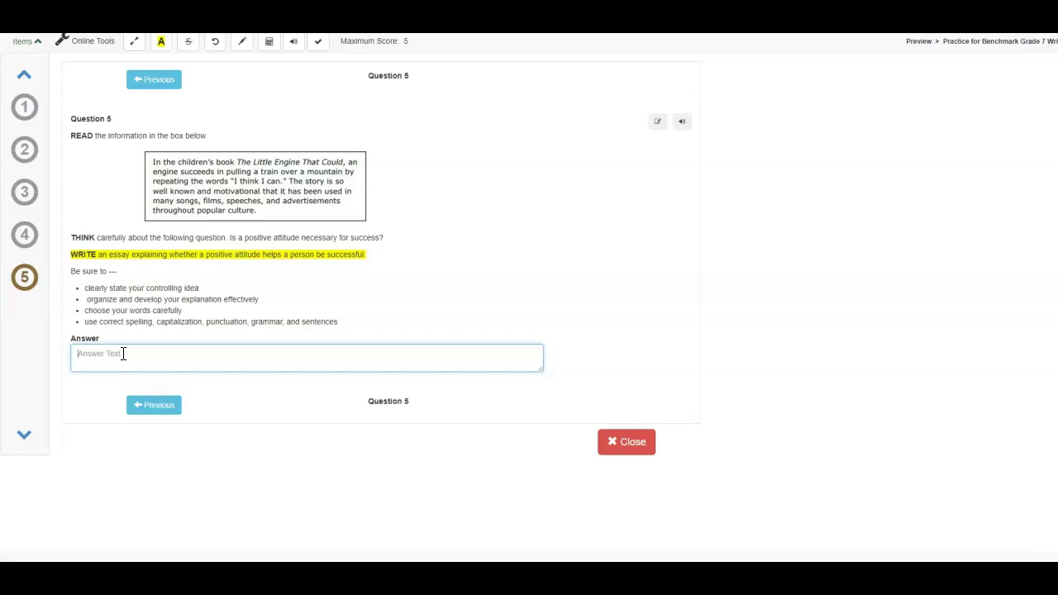
click(91, 358)
- Drag the answer box's corner down and right to enlarge it, then focus it
click(541, 370)
drag(541, 370, 603, 553)
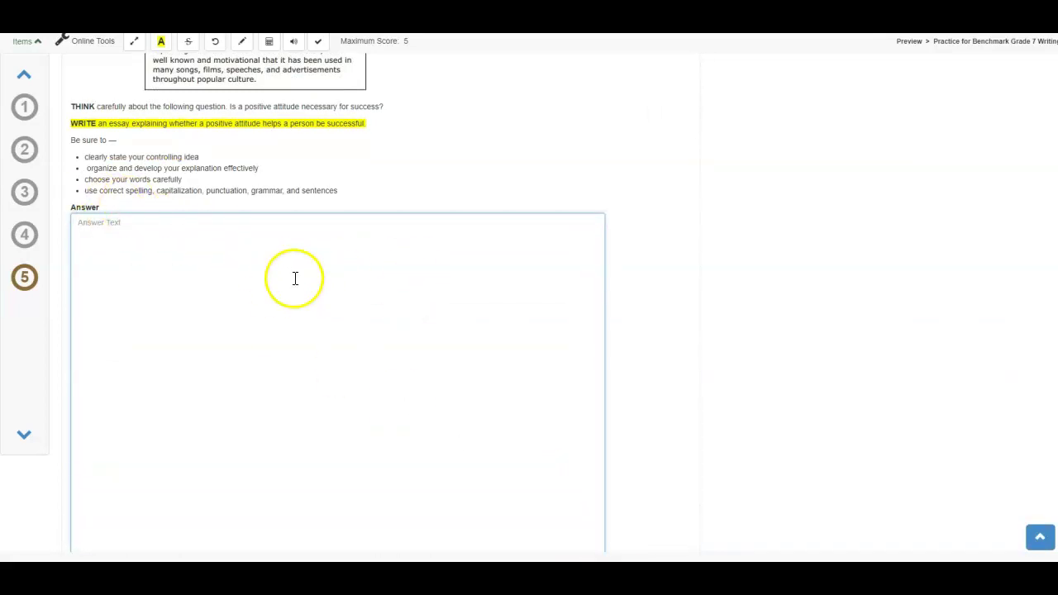
click(106, 230)
scroll(108, 231, down, 2)
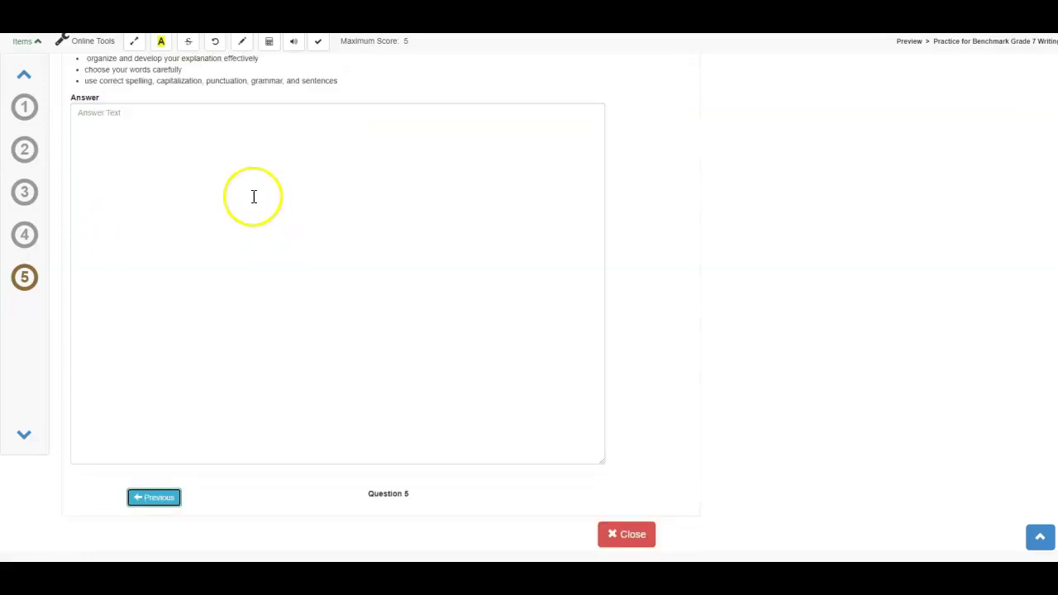
- Type 'You should always' in the enlarged answer box, fixing a typo along the way
click(102, 113)
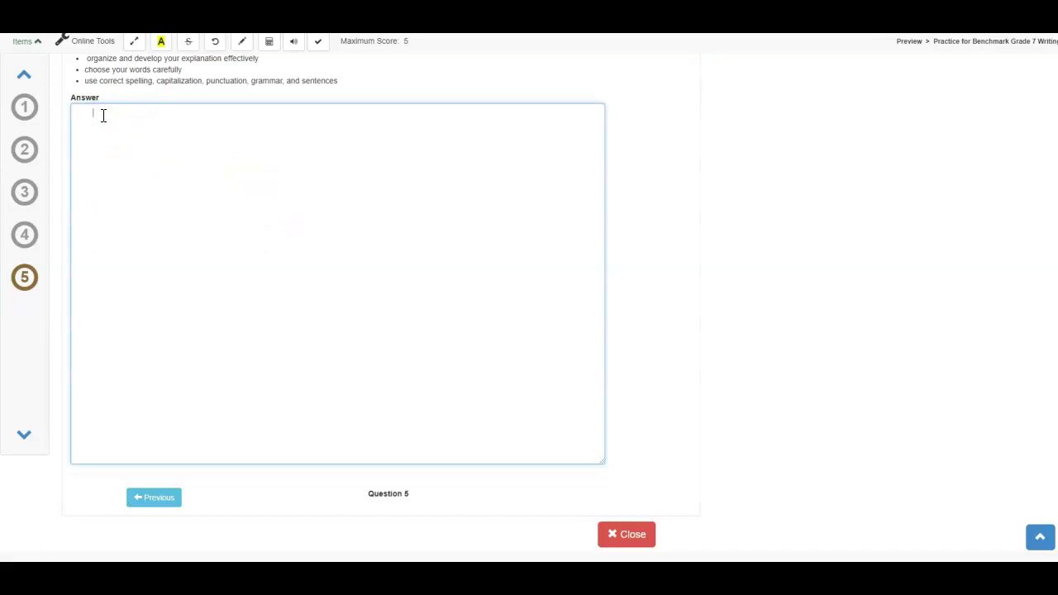
text(You should always)
click(489, 427)
click(435, 425)
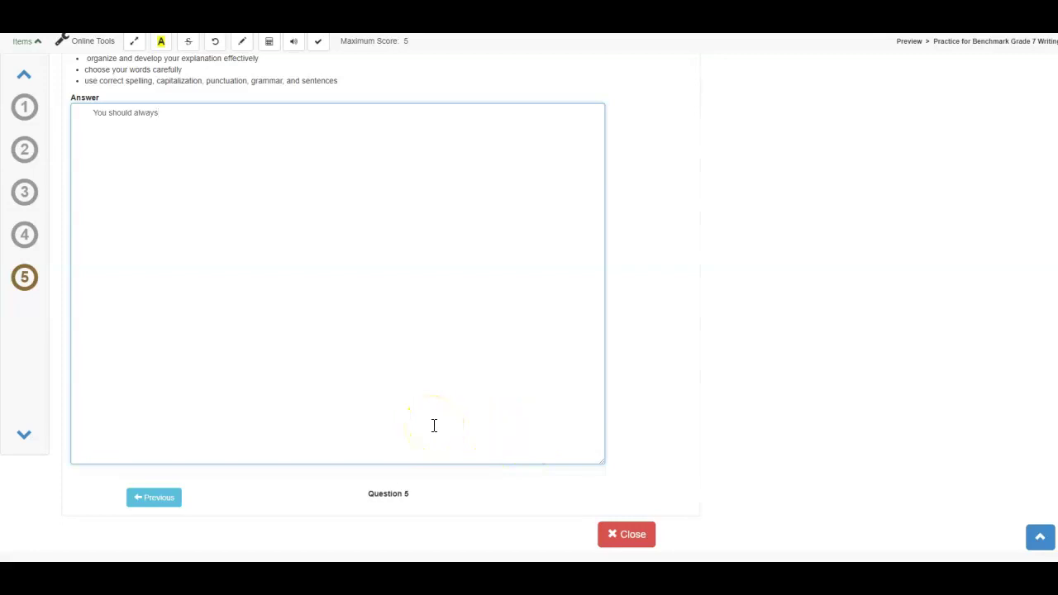